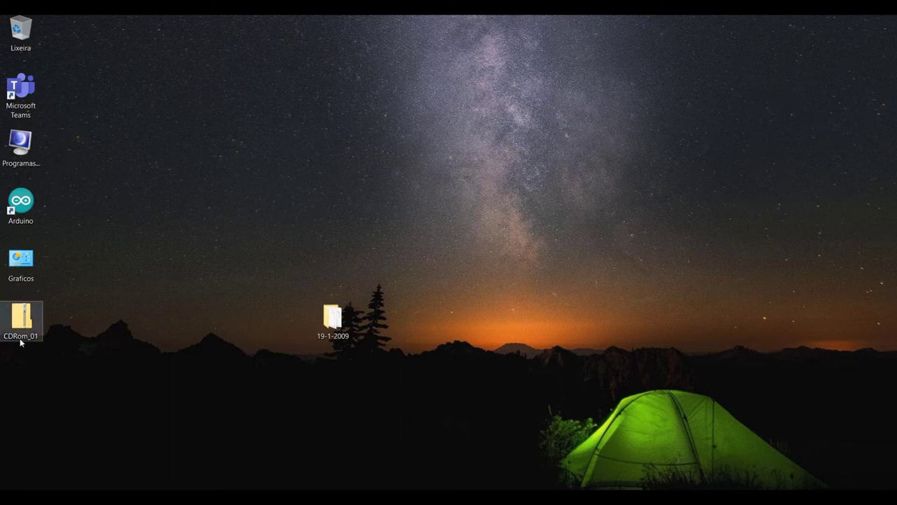
- Extract the CDRom_01 archive with 7-Zip into a CDRom_01 folder and move it onto the desktop
right_click(20, 337)
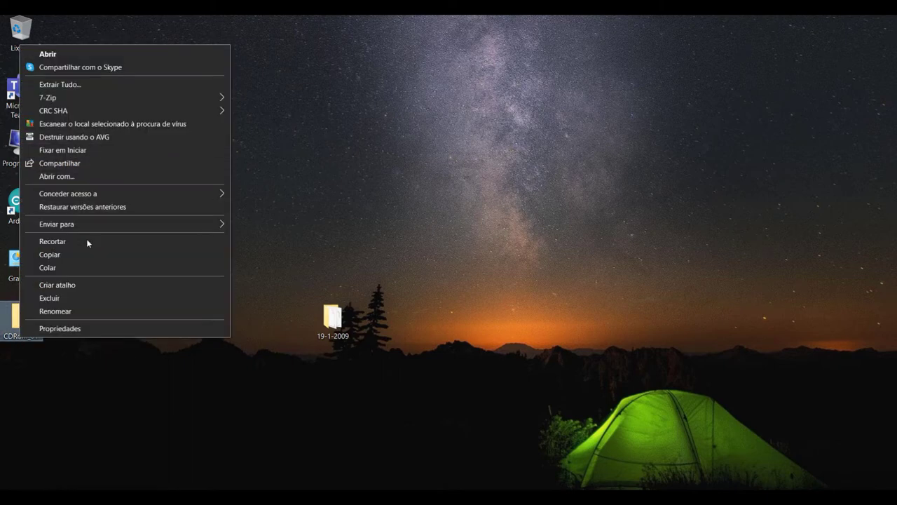
mouse_move(127, 98)
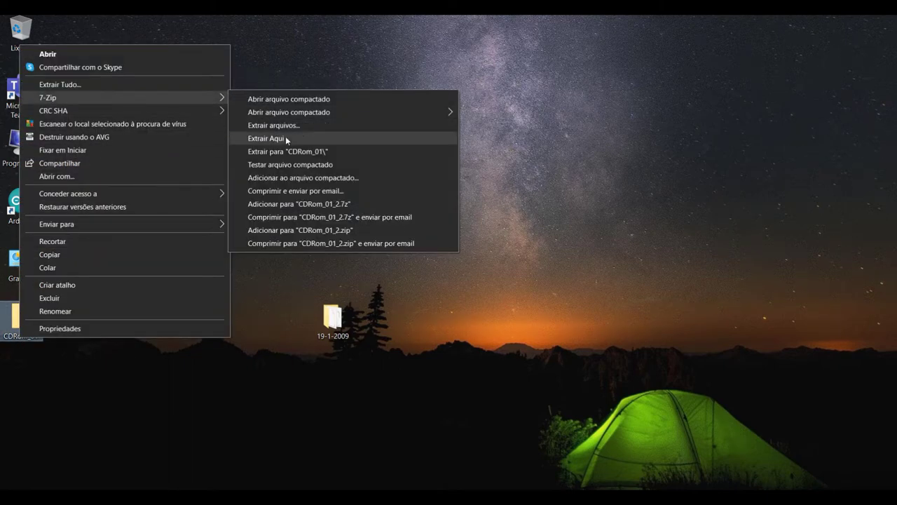
click(289, 152)
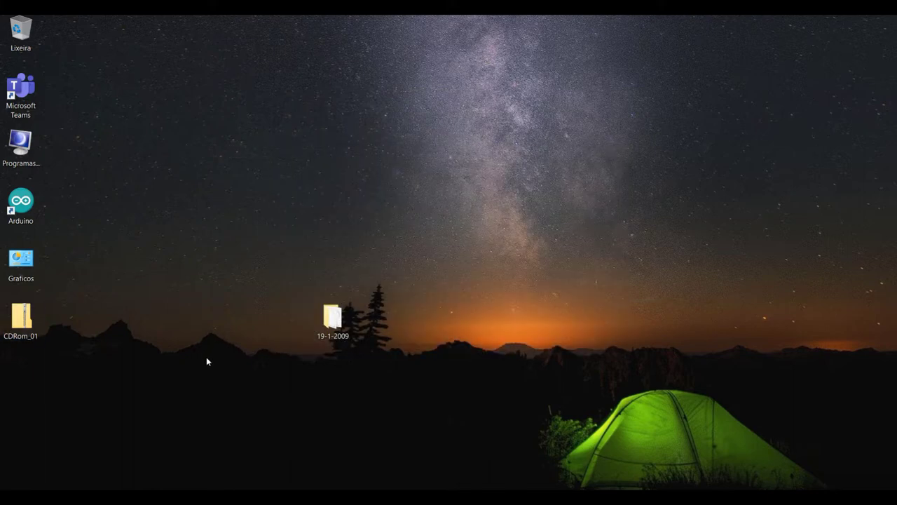
drag(23, 382, 164, 272)
- Open CDRom_01.blend from CDRom_01 > Blender279b in Blender 2.79 and view the drive from above
double_click(164, 271)
double_click(303, 106)
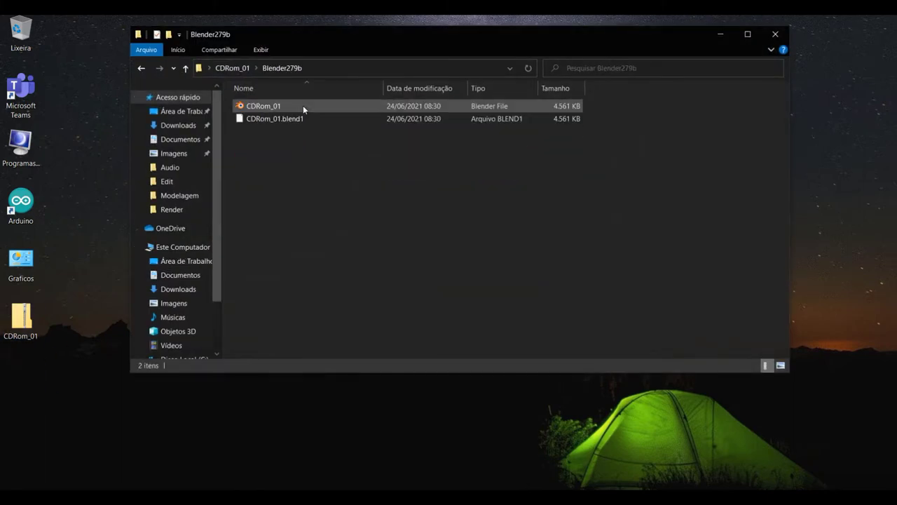
double_click(303, 106)
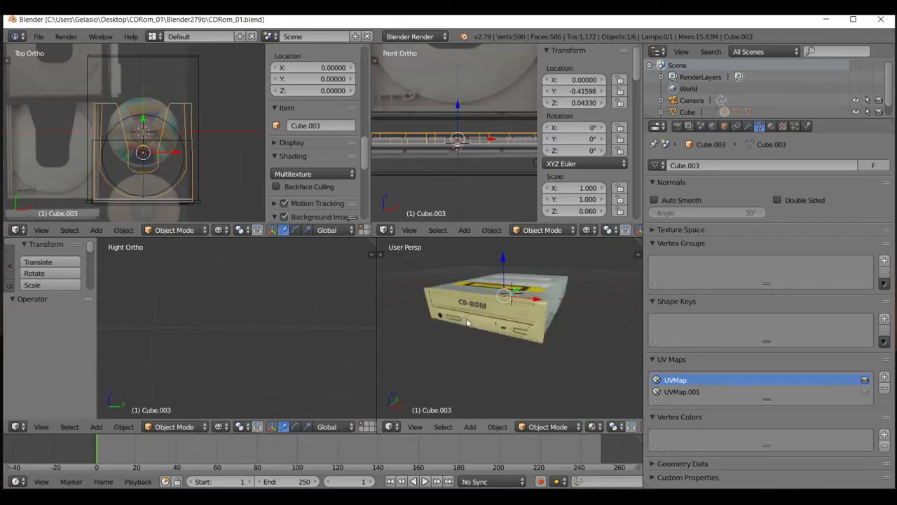
mouse_move(467, 323)
middle_down()
mouse_move(405, 329)
mouse_move(449, 309)
middle_up()
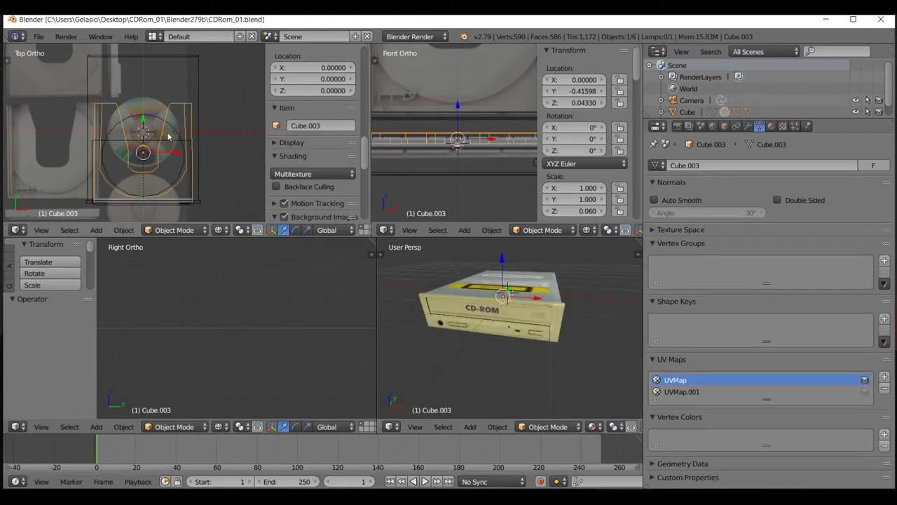
- Slide the CD-ROM tray out along the Y axis to reveal the disc
key(g)
key(y)
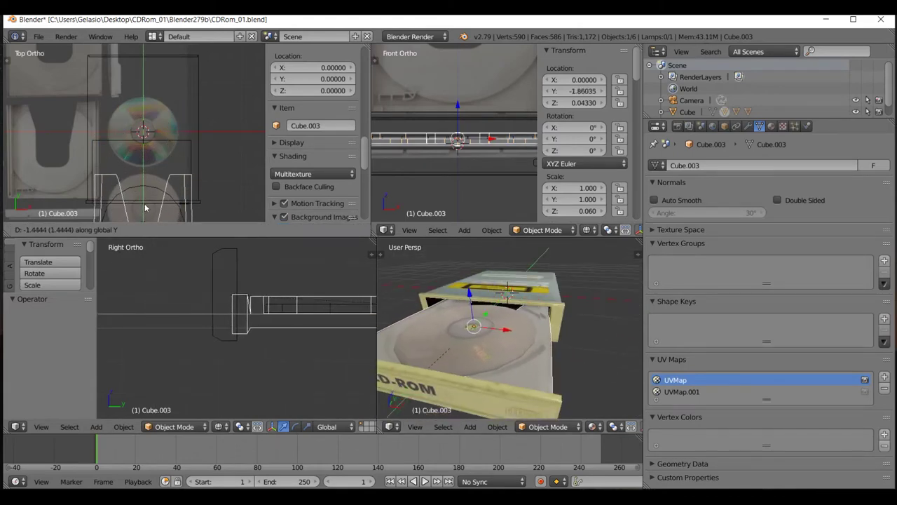
click(145, 208)
mouse_move(449, 316)
middle_down()
mouse_move(393, 285)
mouse_move(447, 331)
mouse_move(380, 313)
mouse_move(519, 344)
middle_up()
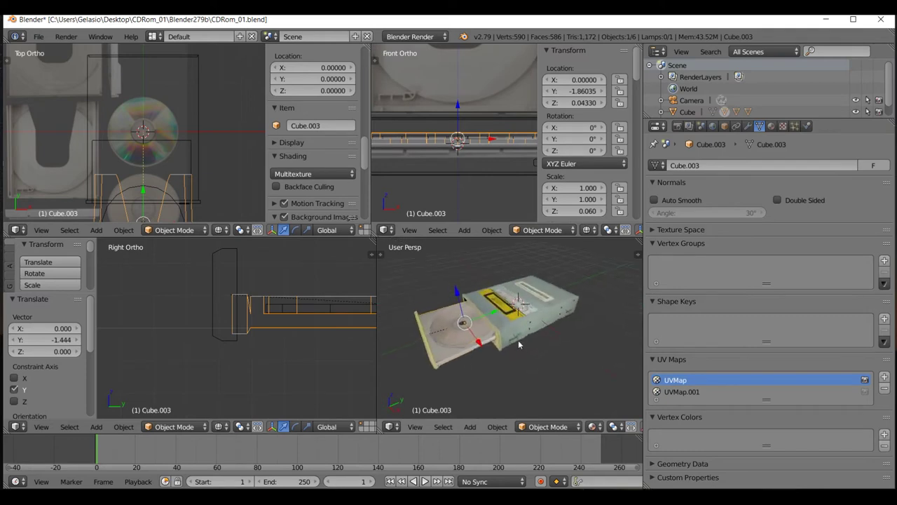
- Select the disc, cancel a trial rotation, deselect all, and quit Blender without saving
right_click(472, 336)
scroll(227, 333, down, 1)
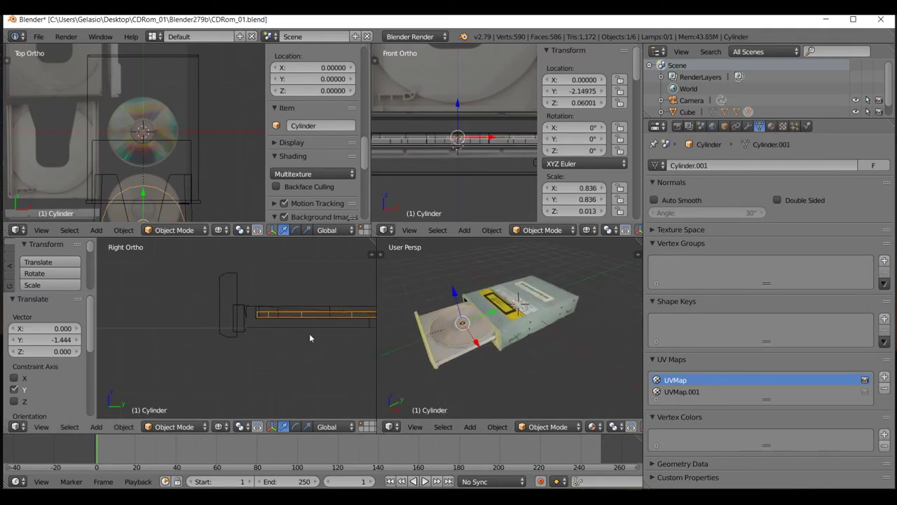
key(r)
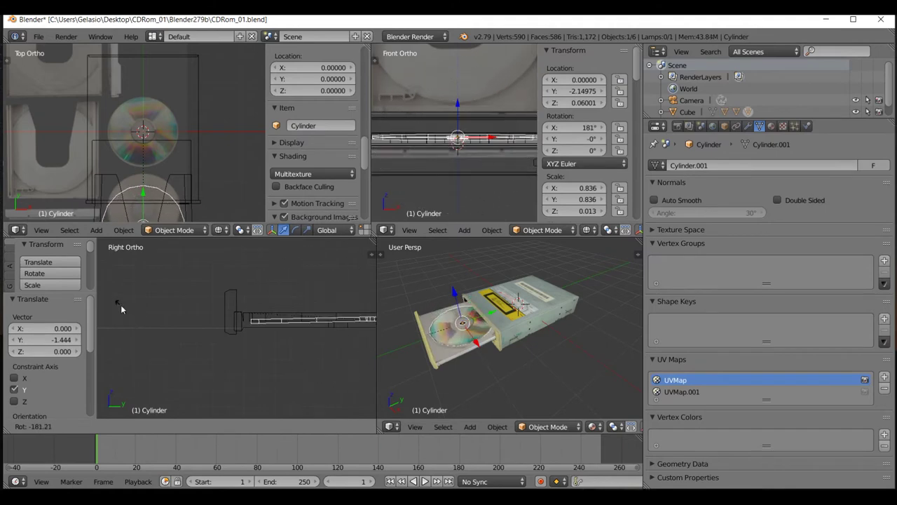
key(Escape)
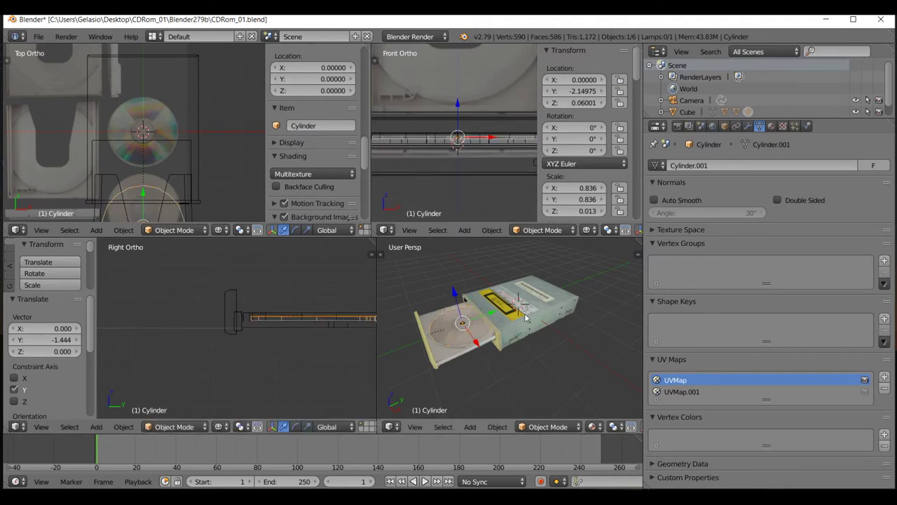
key(a)
click(881, 20)
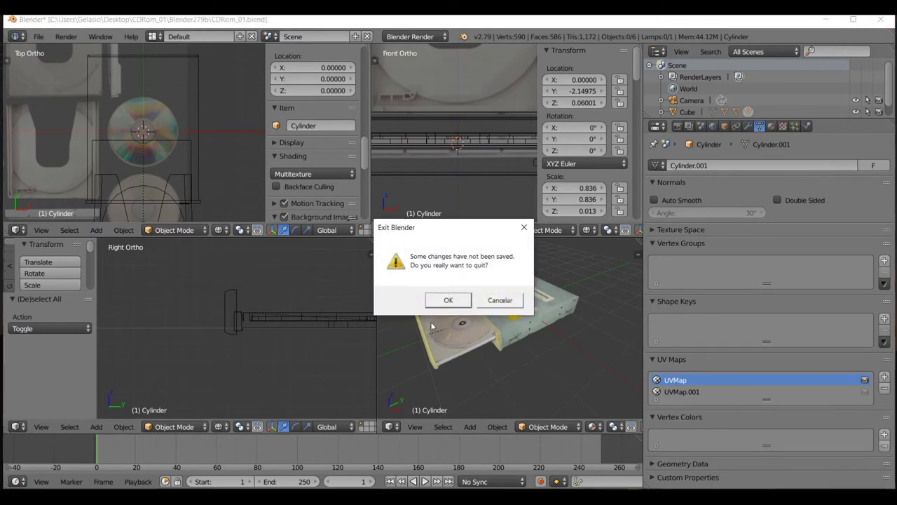
click(452, 302)
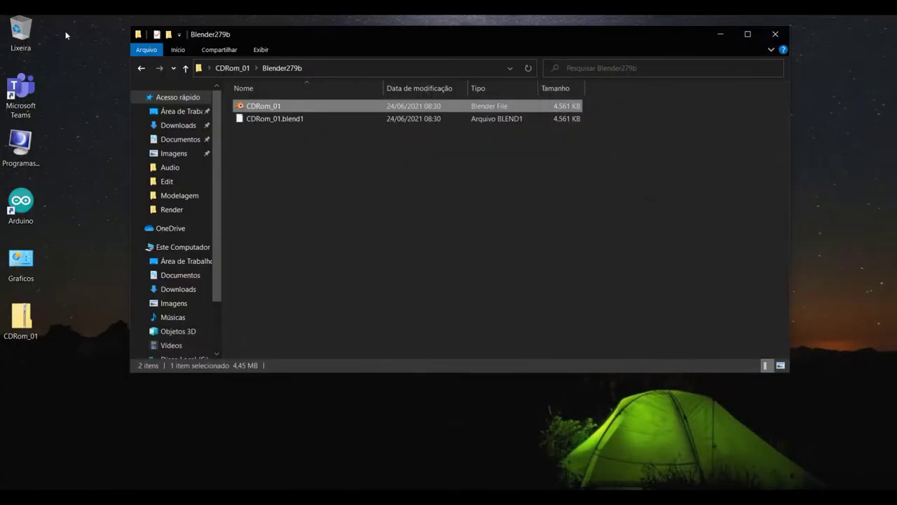
- Check the Texture folder, then go back and open the Unreal folder
double_click(263, 173)
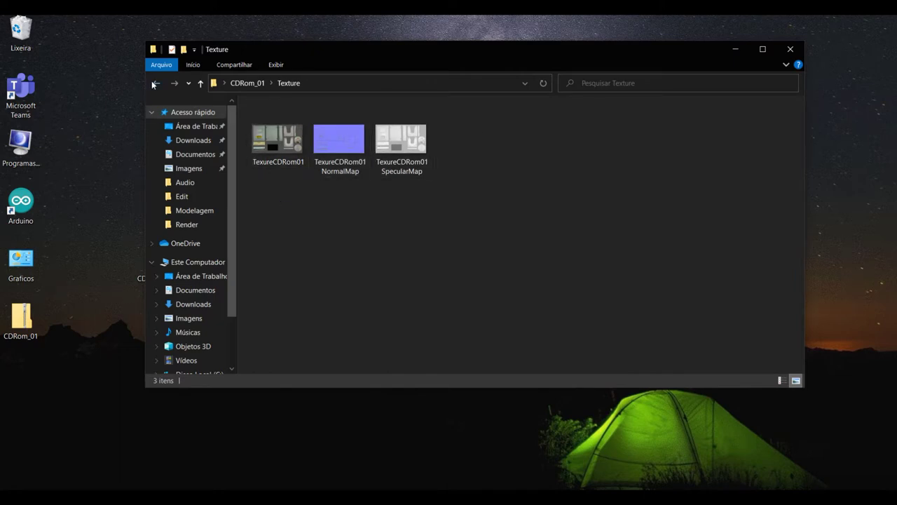
click(154, 84)
double_click(265, 185)
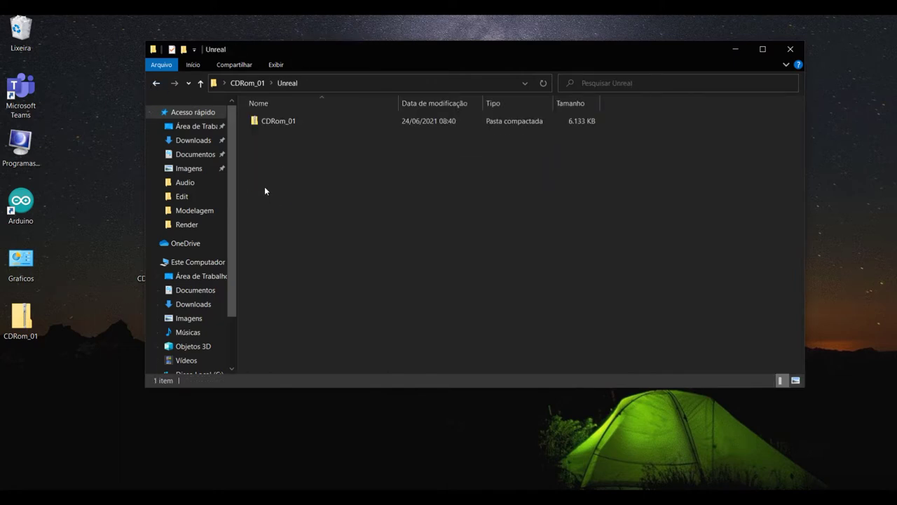
- Extract the Unreal CDRom_01 archive here and select CDRom_01.uproject in the extracted folder
click(277, 121)
right_click(280, 120)
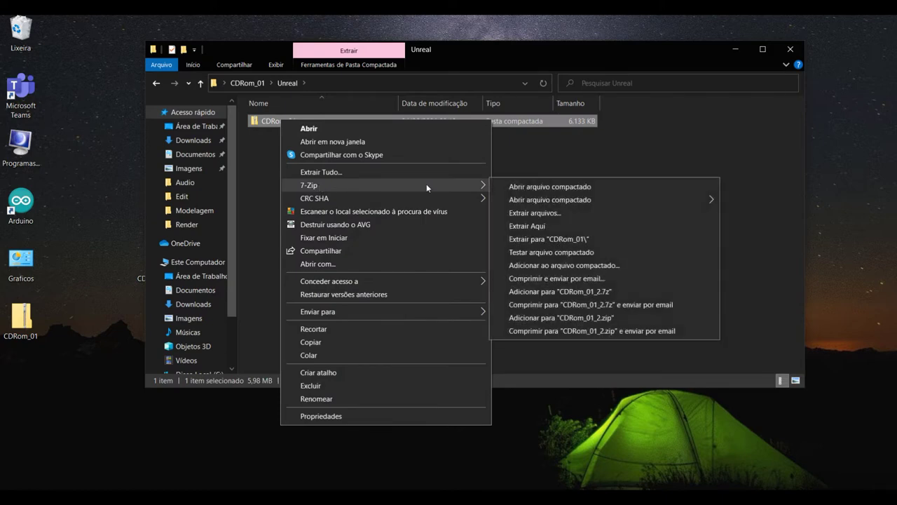
click(600, 238)
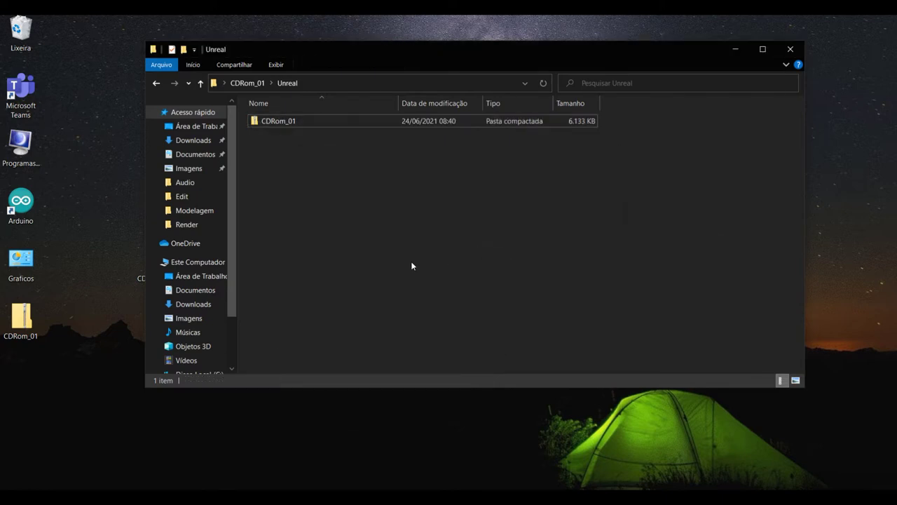
double_click(273, 122)
click(272, 150)
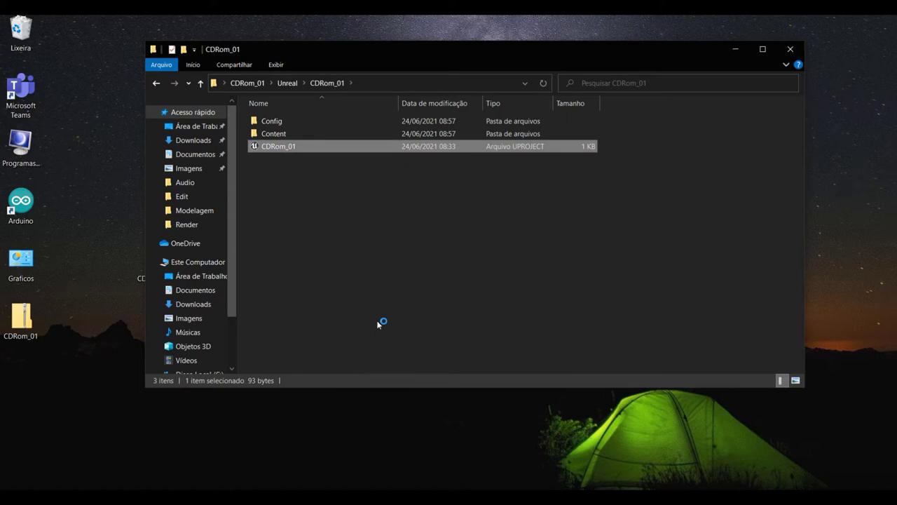
- Close the Message Log and load the Demo level from Content > Demo
click(736, 50)
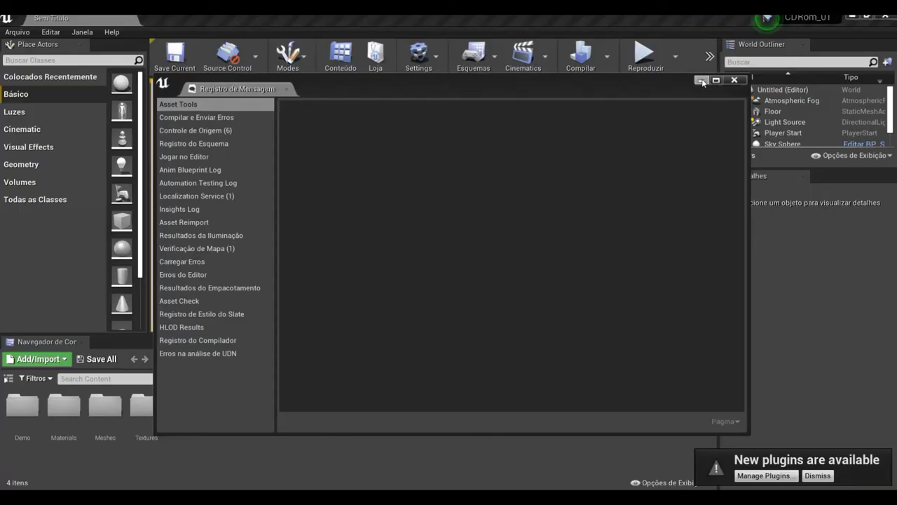
click(701, 81)
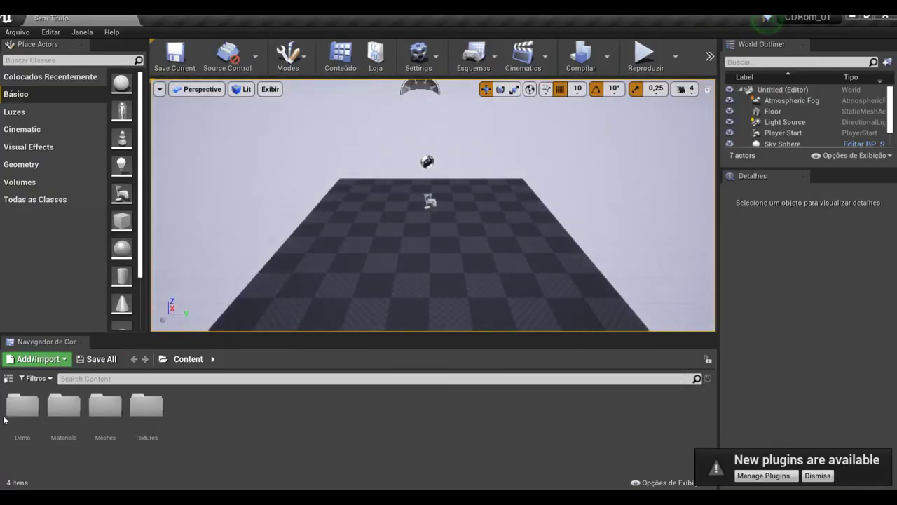
click(9, 378)
click(37, 403)
double_click(203, 408)
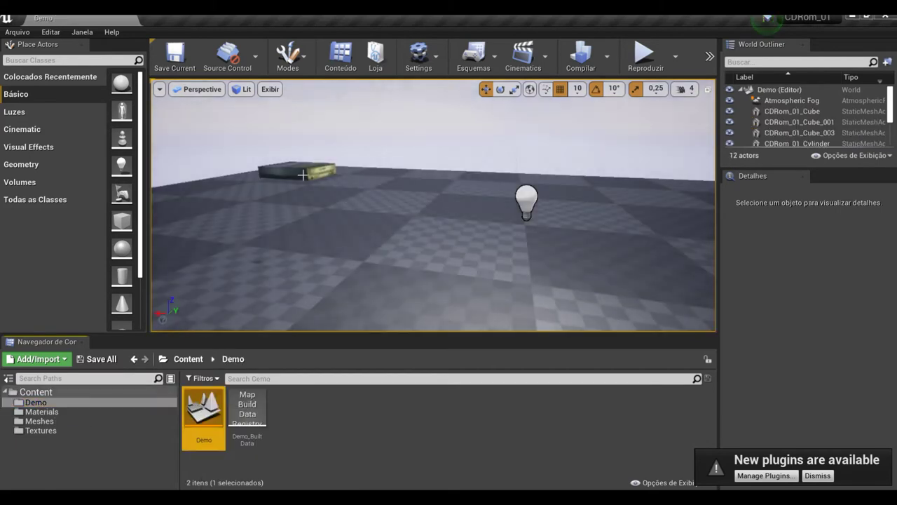
- Play-test the Demo level, stop it, and close Unreal Engine
click(645, 56)
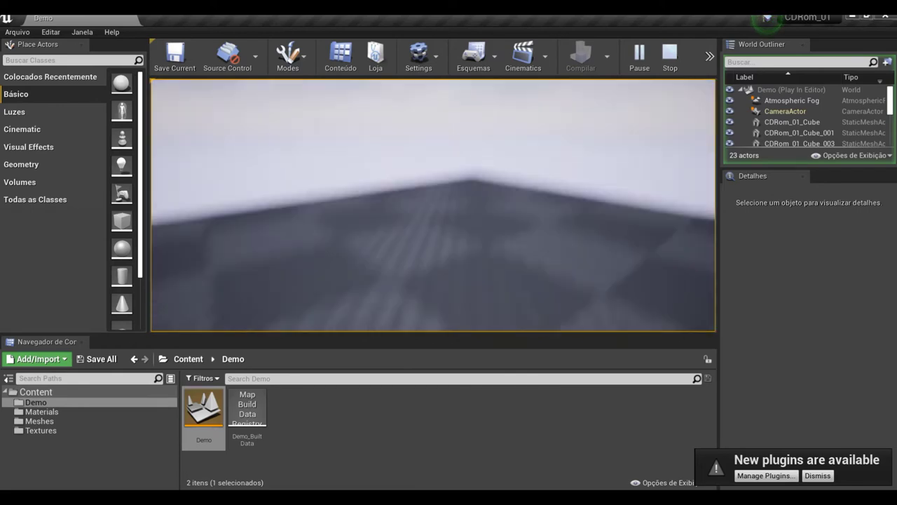
key(Escape)
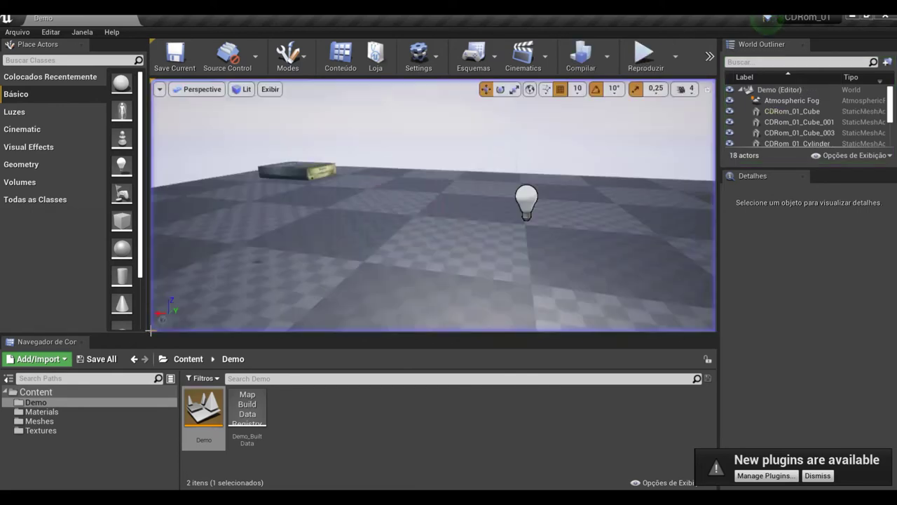
click(885, 21)
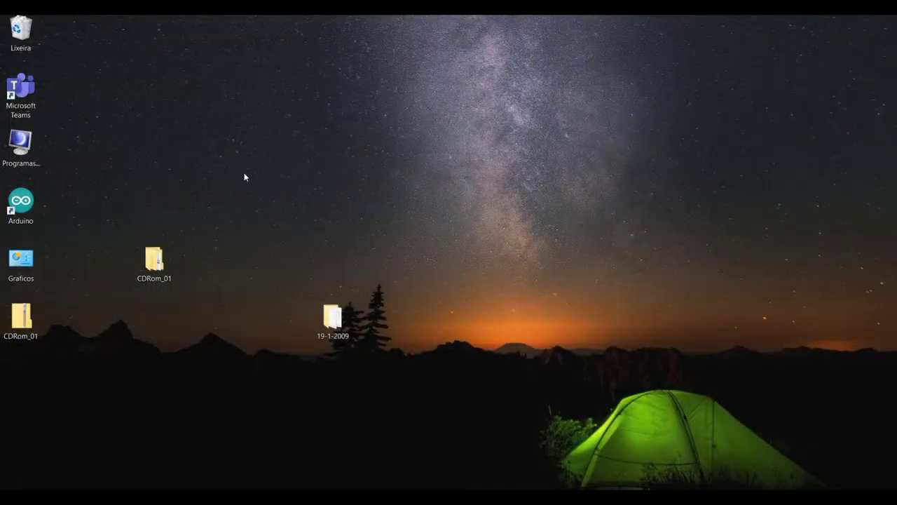
- Check the CDRom_01 Obj folder, then launch Unity Hub from the Graficos shortcuts folder
double_click(171, 266)
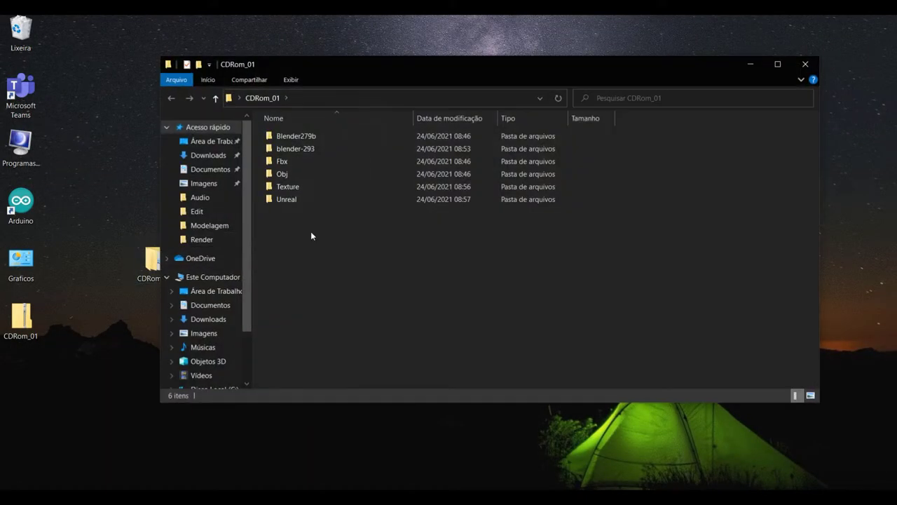
double_click(288, 177)
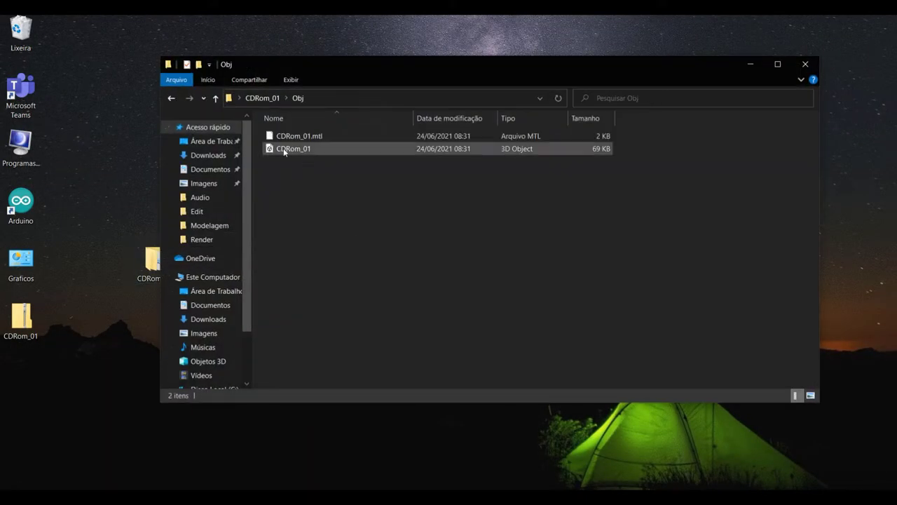
click(170, 98)
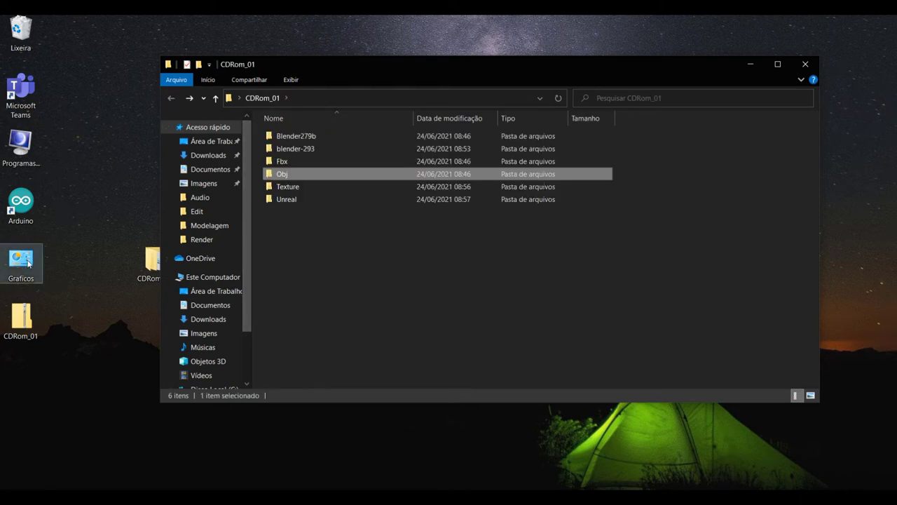
double_click(28, 263)
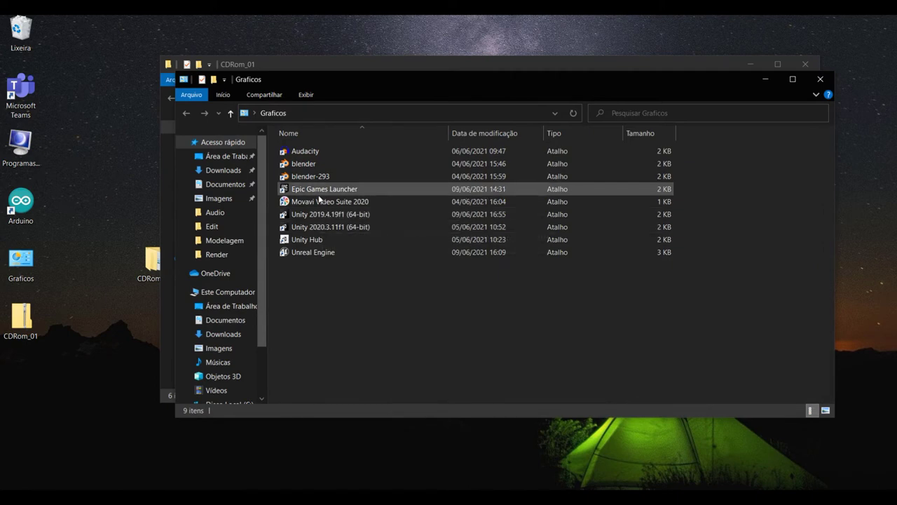
click(304, 242)
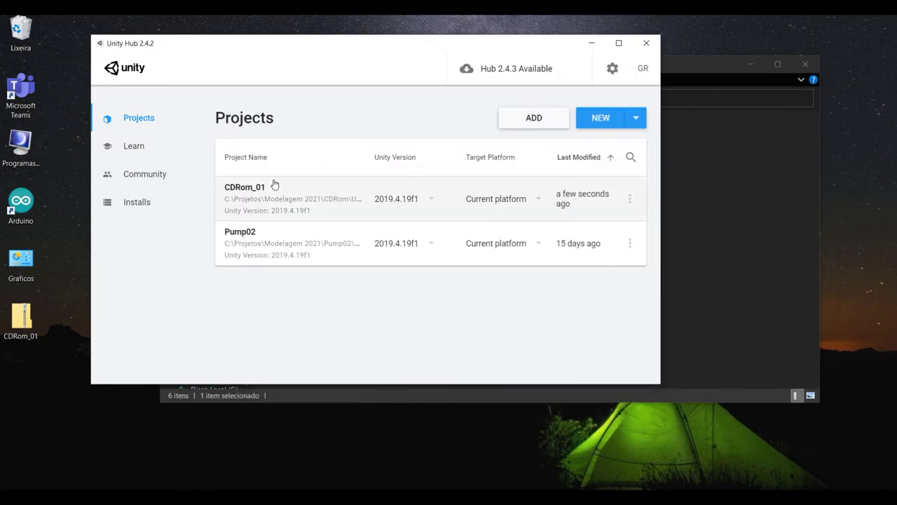
- Open the CDRom_01 project from Unity Hub's Projects list and show its asset folder
click(266, 194)
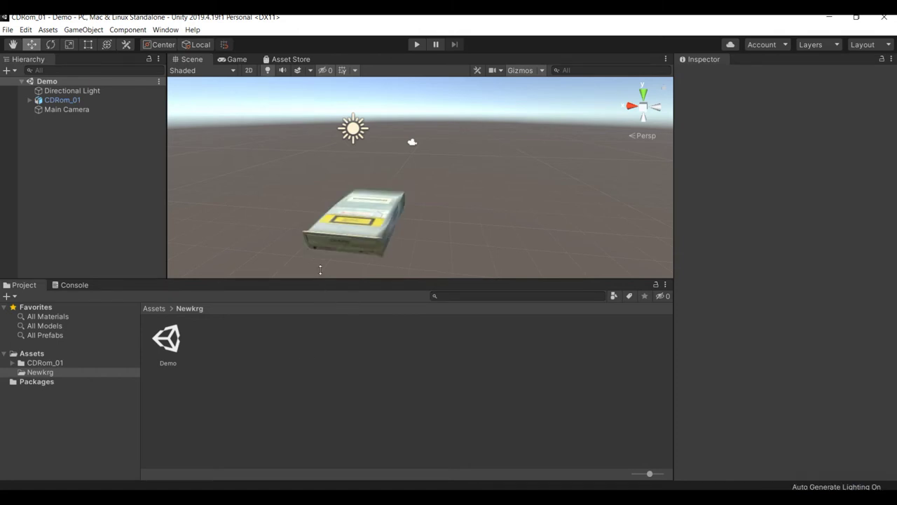
click(63, 363)
- Open the Meshes folder and browse to CDRom_01 > Obj in Import New Asset
double_click(213, 338)
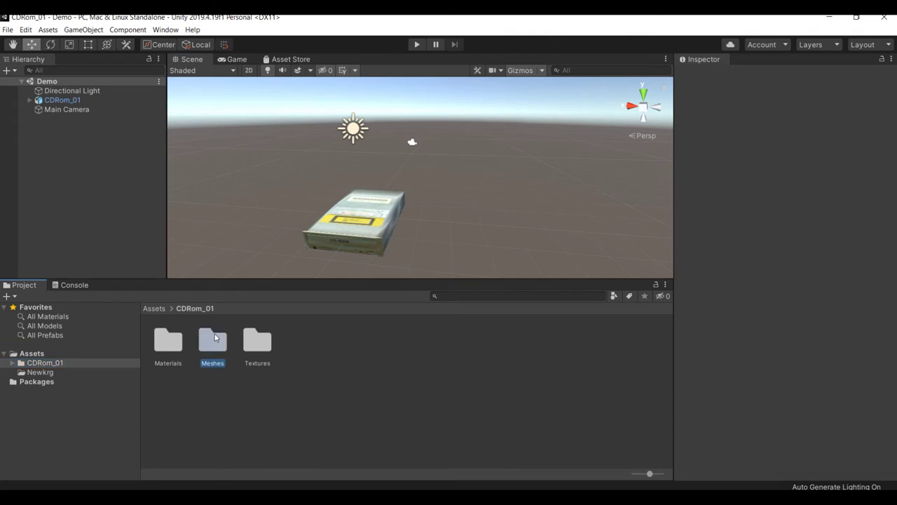
click(83, 29)
mouse_move(47, 30)
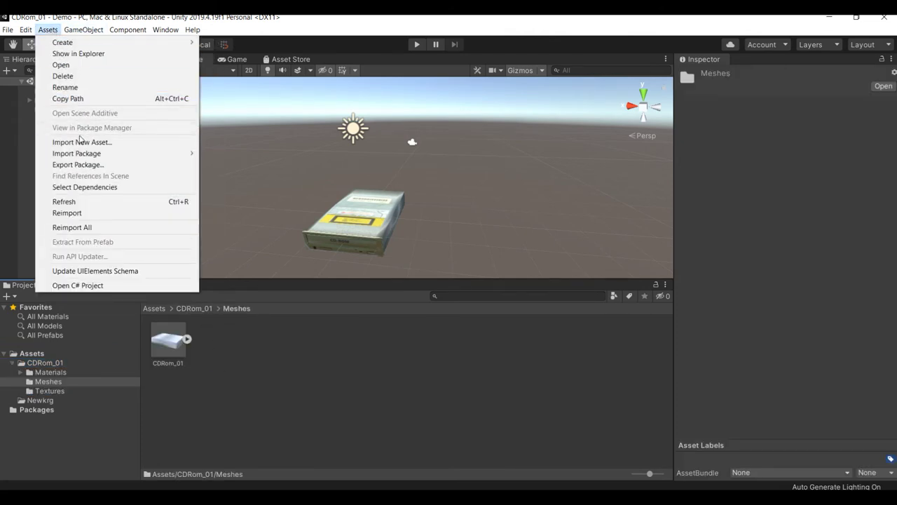
click(80, 141)
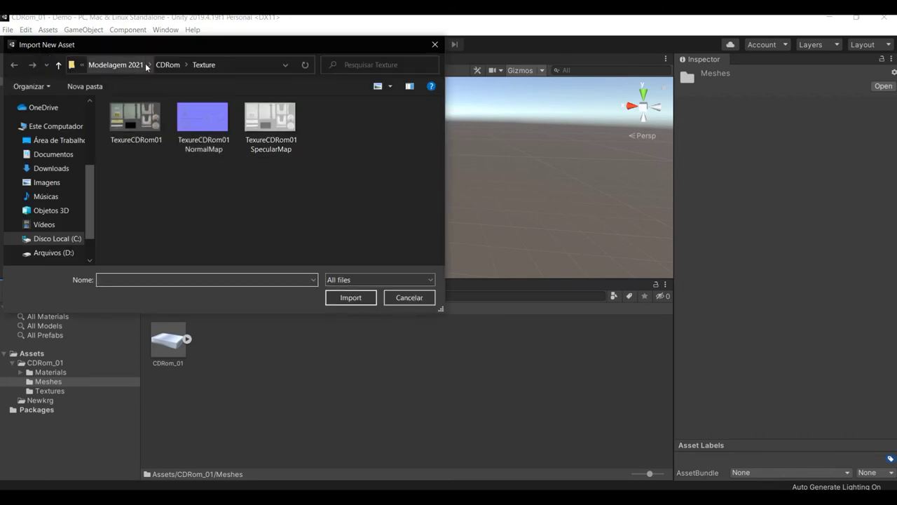
click(59, 140)
double_click(154, 132)
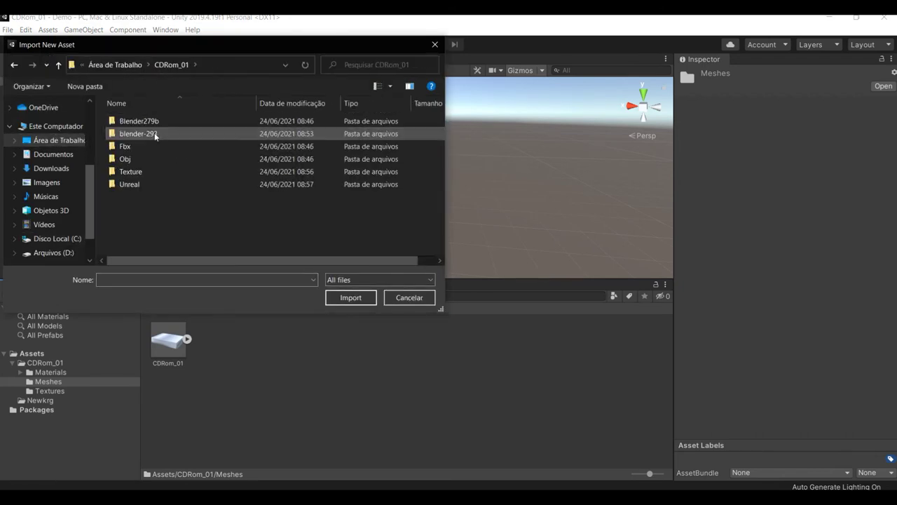
double_click(127, 159)
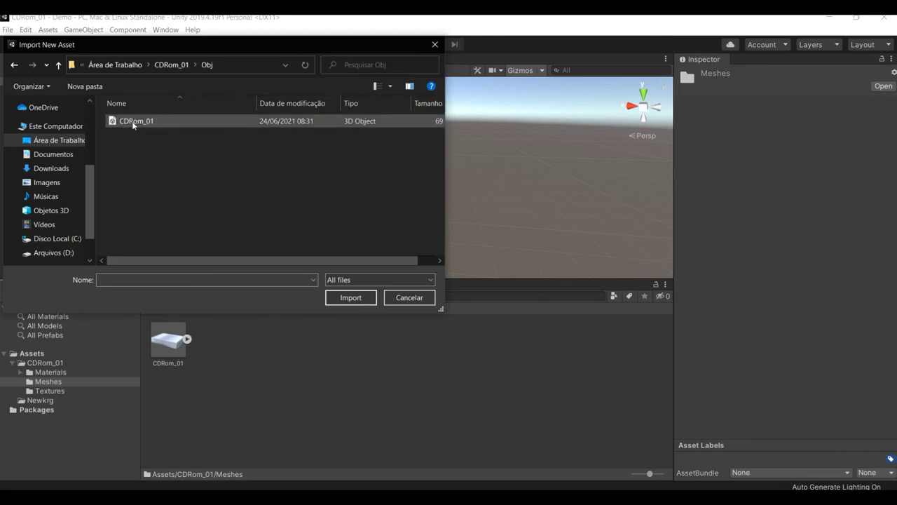
- Look in the CDRom_01 Texture folder, then cancel the import
click(14, 65)
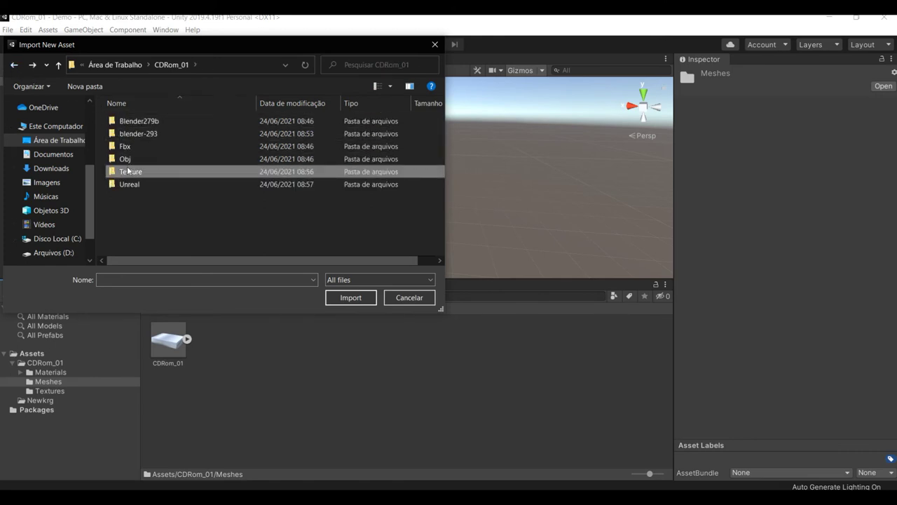
double_click(127, 172)
click(410, 296)
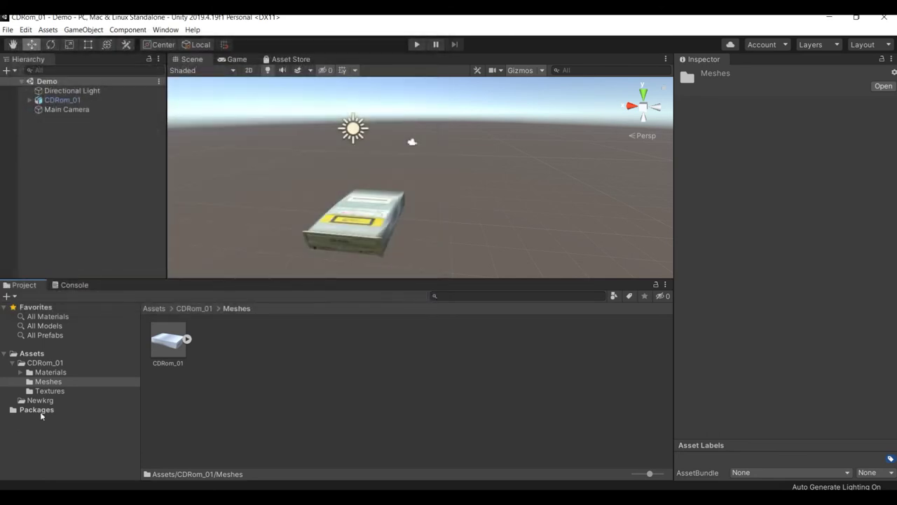
- Show the Textures folder contents, then open the Materials folder
click(49, 392)
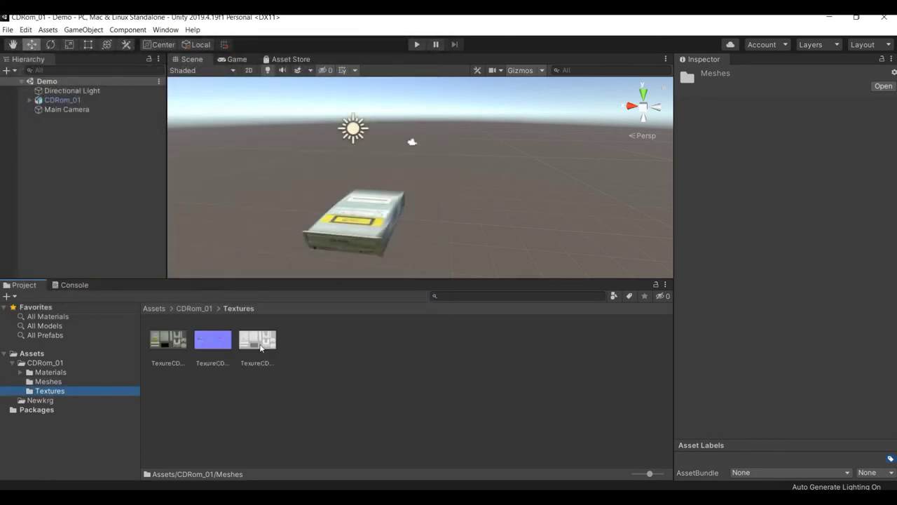
click(29, 373)
double_click(169, 357)
- Select the TexureCDRom01 material in Unity, then dismiss the Blender 2.93 splash screen
click(172, 351)
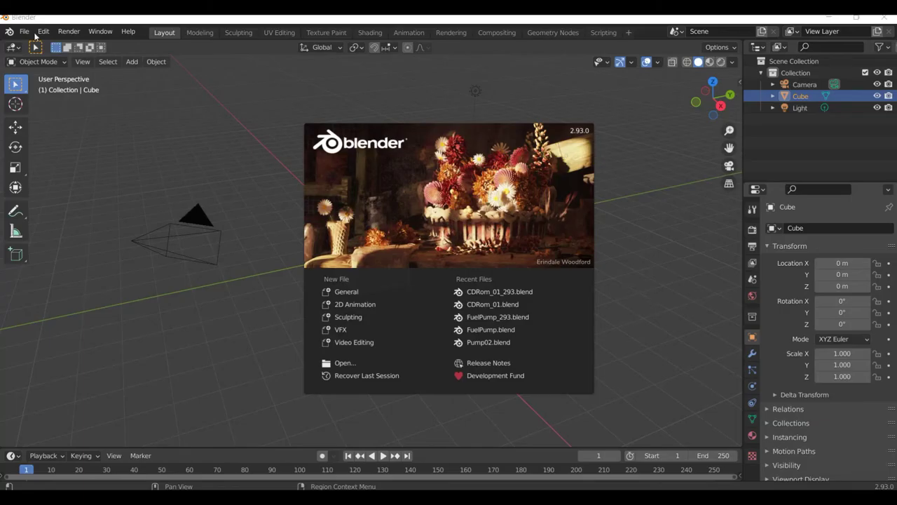
click(16, 31)
click(21, 31)
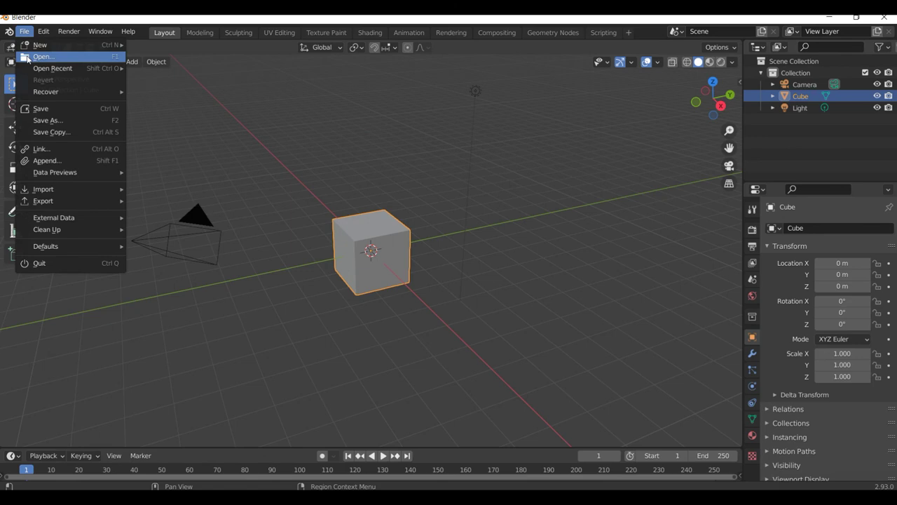
- Open CDRom_01_293.blend from Desktop > CDRom_01 > blender-293
click(28, 57)
click(176, 179)
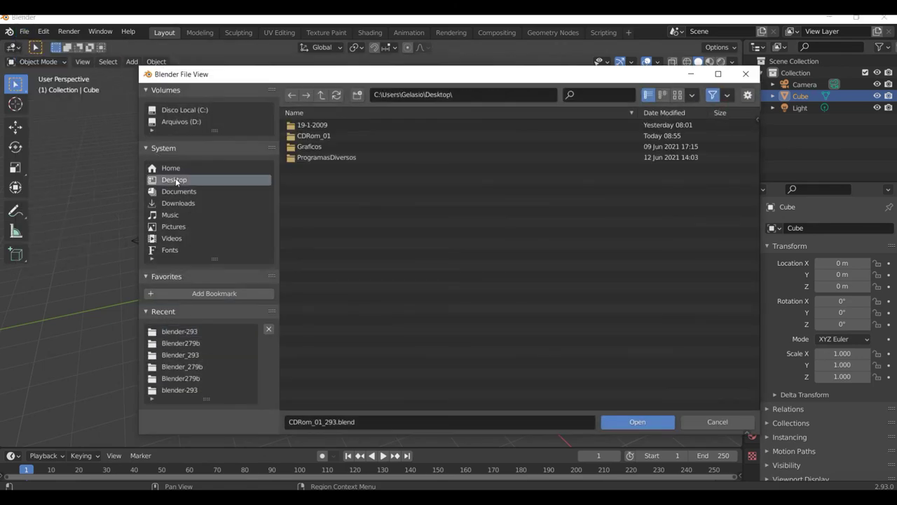
double_click(349, 135)
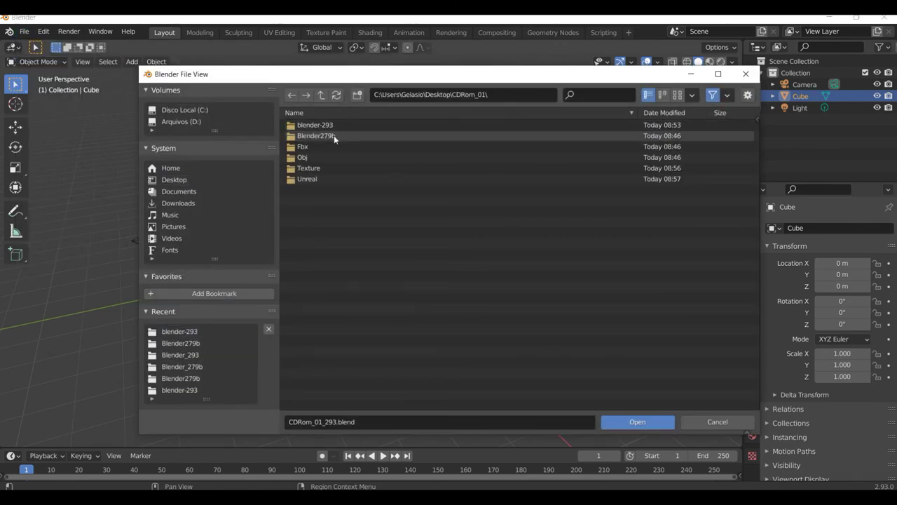
double_click(335, 126)
double_click(336, 127)
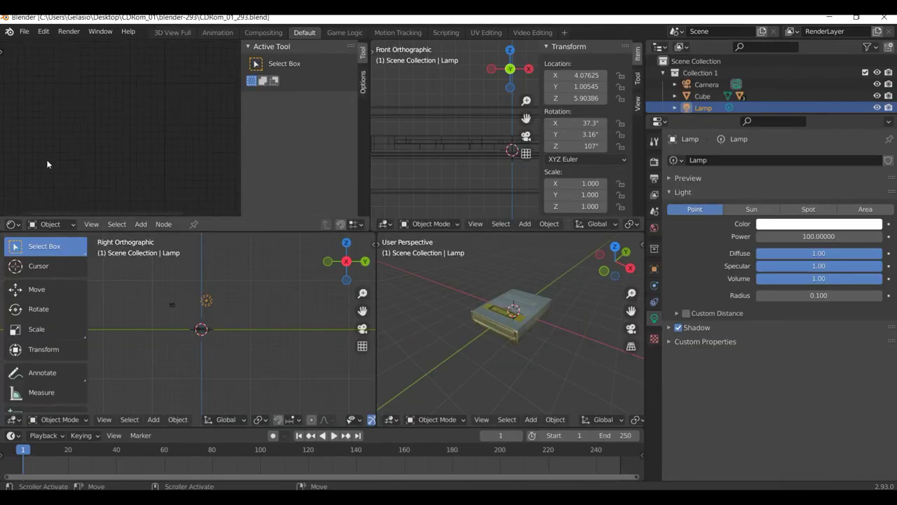
- Select the Cube to see its material and orbit around the CD-ROM drive
click(494, 300)
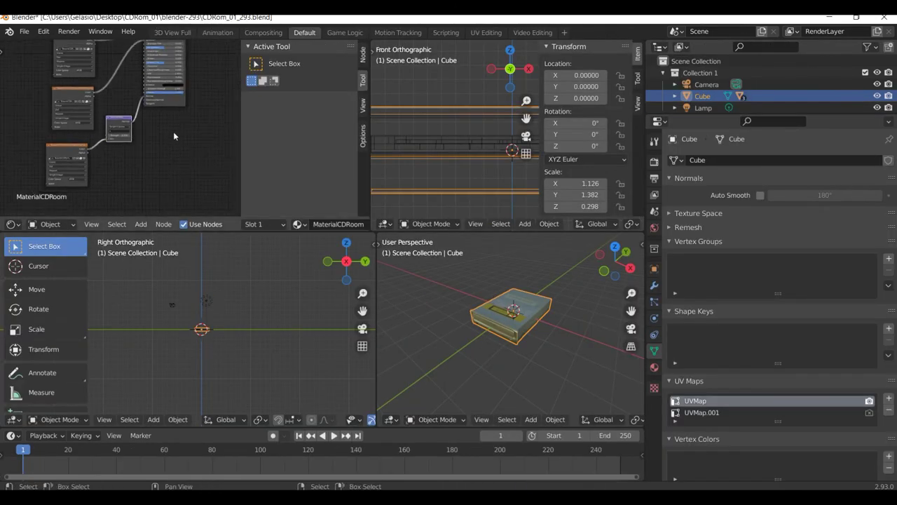
scroll(154, 176, up, 4)
scroll(118, 123, up, 1)
scroll(487, 331, up, 2)
mouse_move(463, 322)
middle_down()
mouse_move(487, 332)
mouse_move(584, 315)
mouse_move(561, 308)
middle_up()
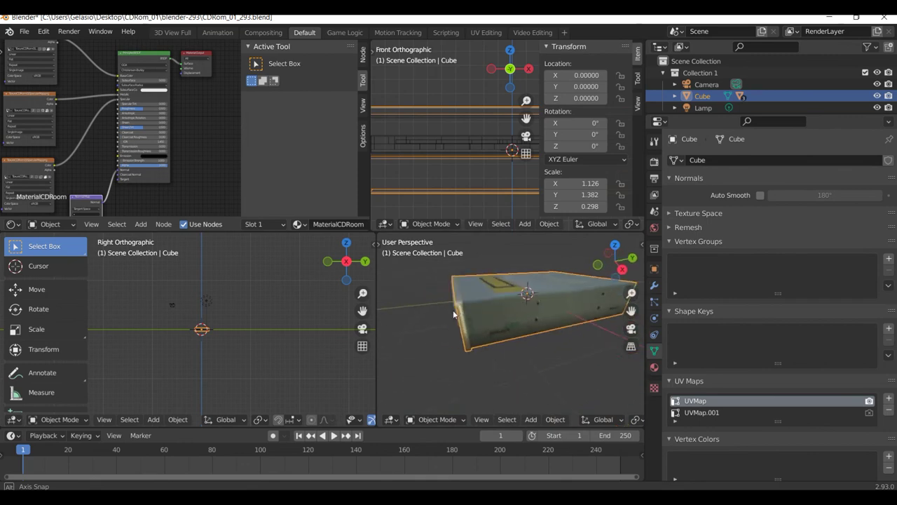
- Quit Blender without saving and close the Graficos and CDRom_01 windows
click(890, 20)
click(470, 277)
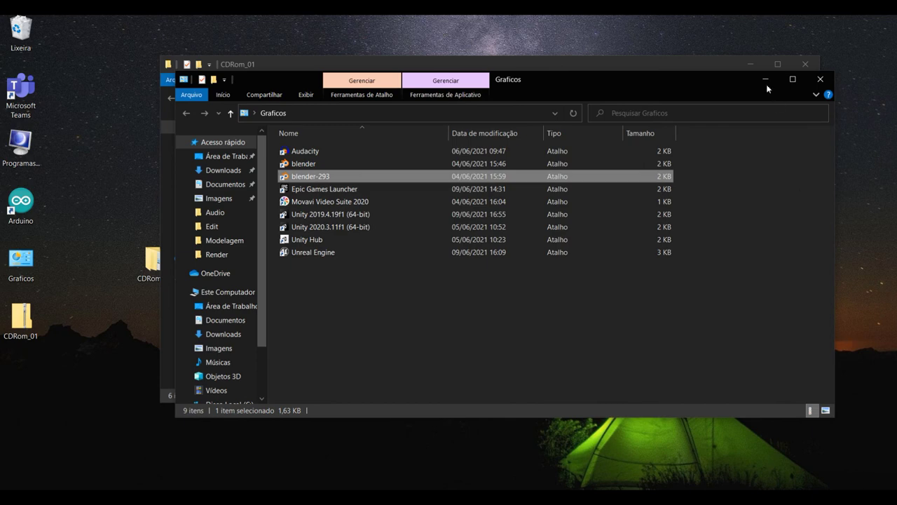
click(820, 80)
click(805, 63)
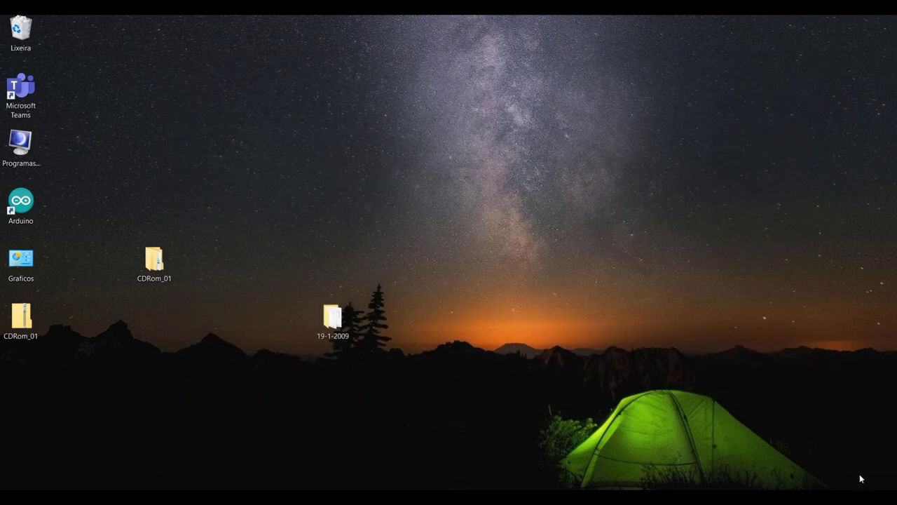